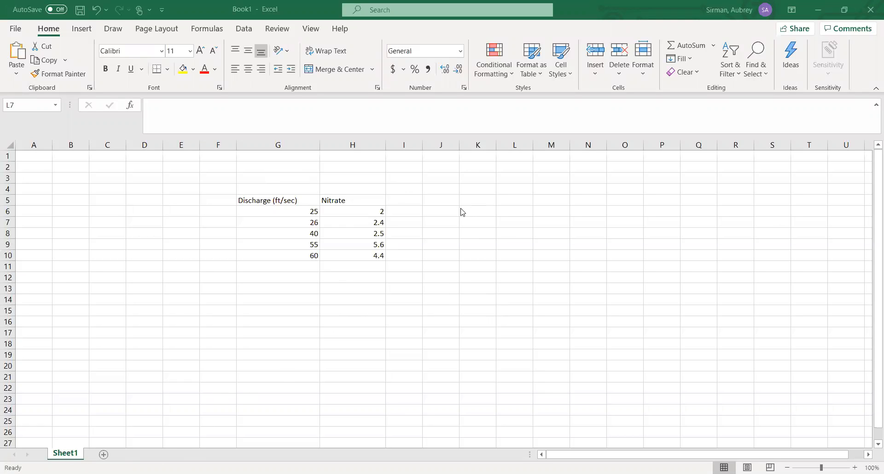
# Step: Label the Discharge column with X in G3 and the Nitrate column with Y in H3
pyautogui.click(314, 177)
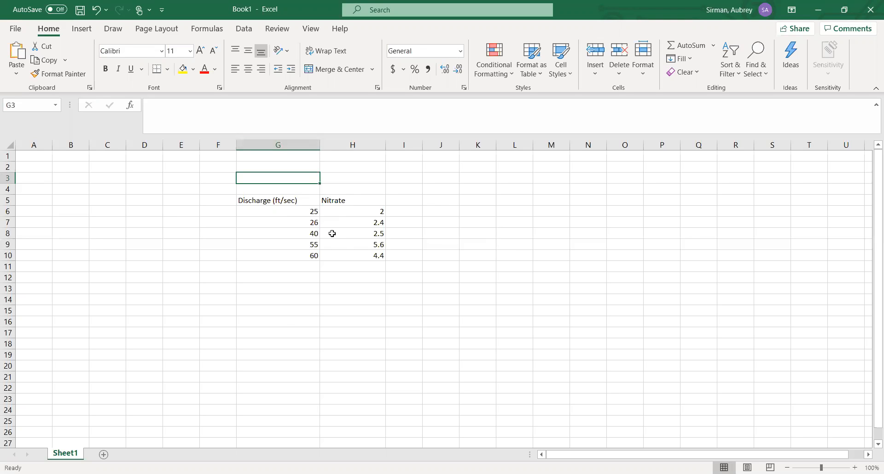
pyautogui.write('X')
pyautogui.press('Tab')
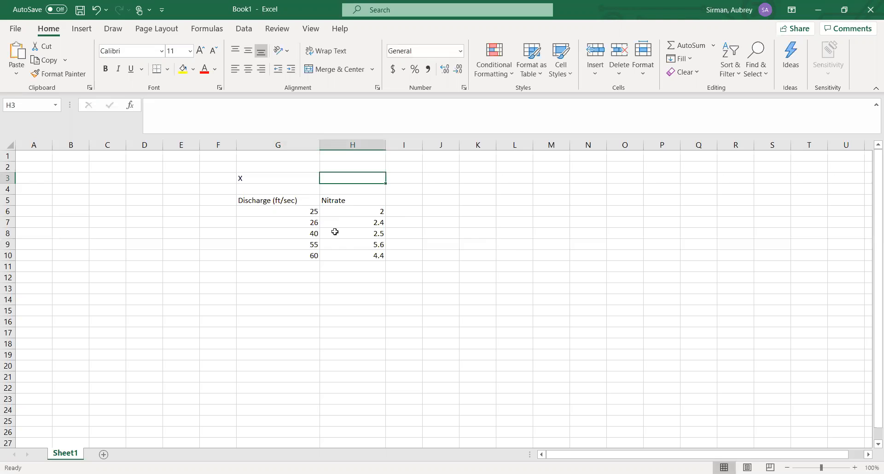
pyautogui.write('Y')
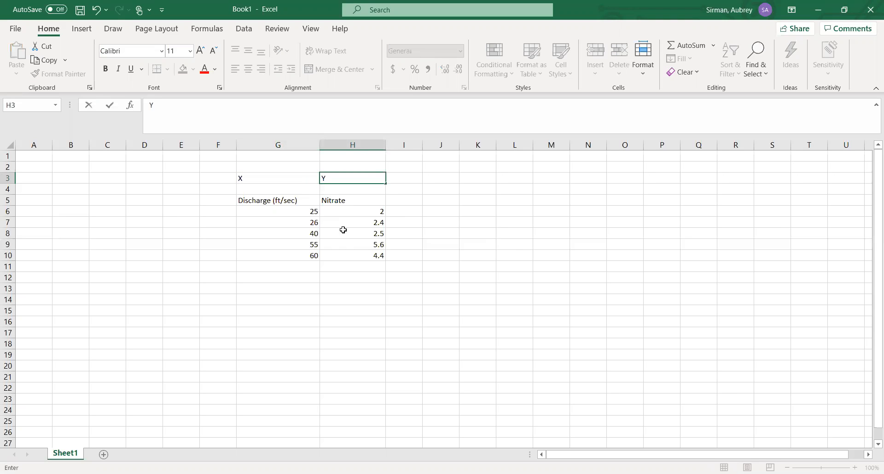
pyautogui.click(454, 212)
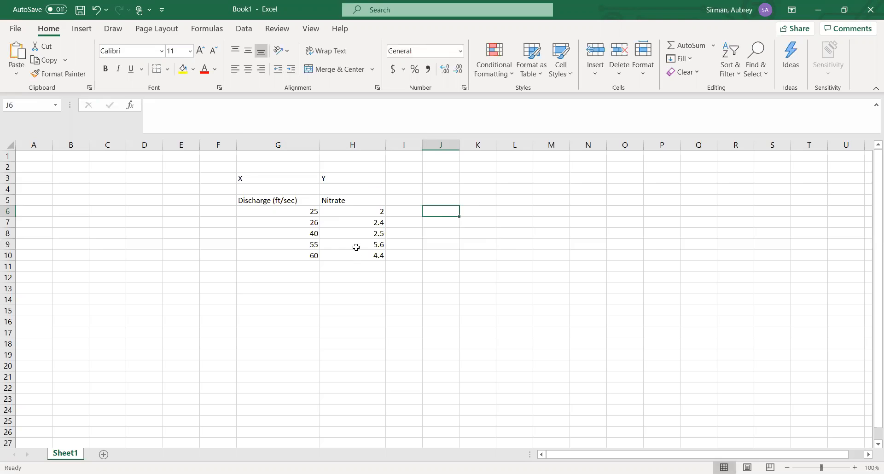
pyautogui.moveTo(362, 199); pyautogui.dragTo(358, 254)
pyautogui.moveTo(304, 199); pyautogui.dragTo(307, 253)
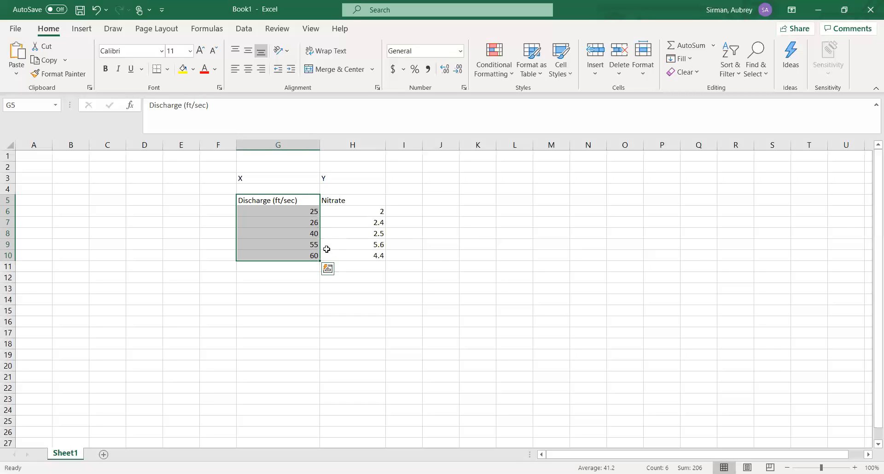
pyautogui.click(411, 207)
pyautogui.moveTo(318, 201); pyautogui.dragTo(342, 255)
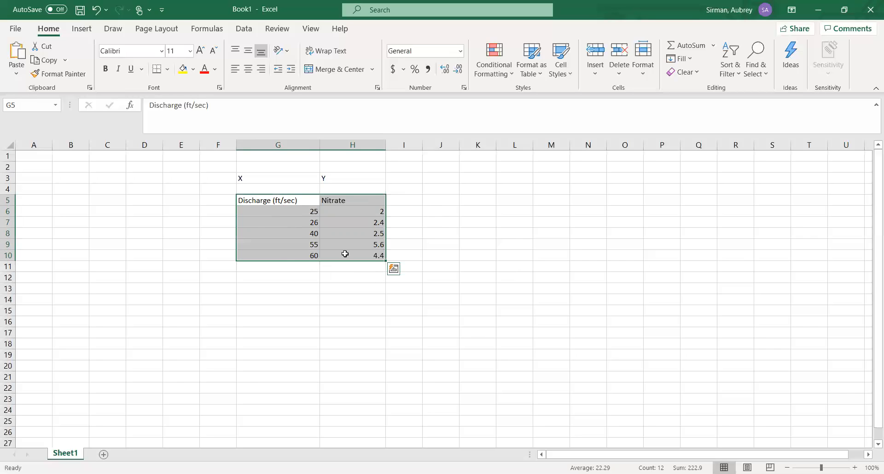
pyautogui.click(292, 143)
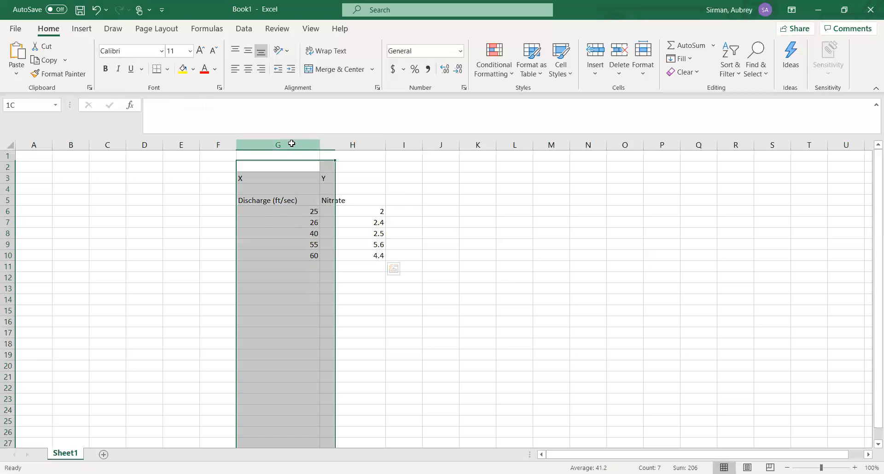
# Step: Insert a markers-only scatter chart from the data in G5:H10 and place it beside the table, clear of the data
pyautogui.moveTo(296, 200); pyautogui.dragTo(383, 256)
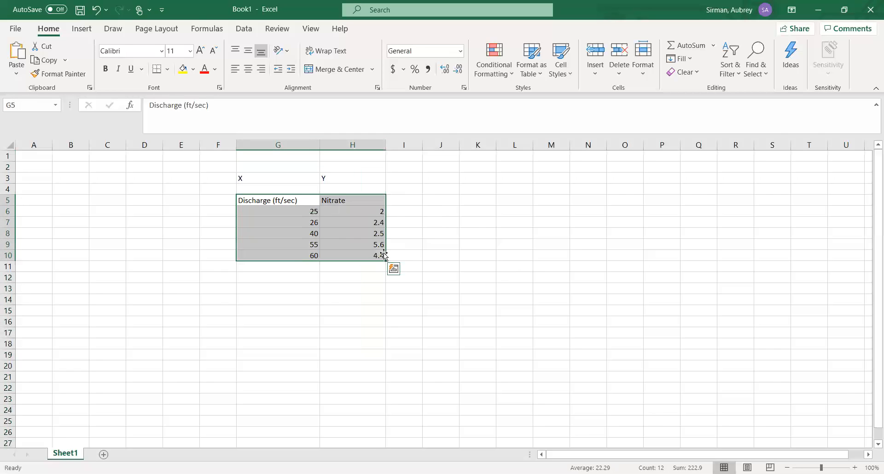
pyautogui.click(89, 30)
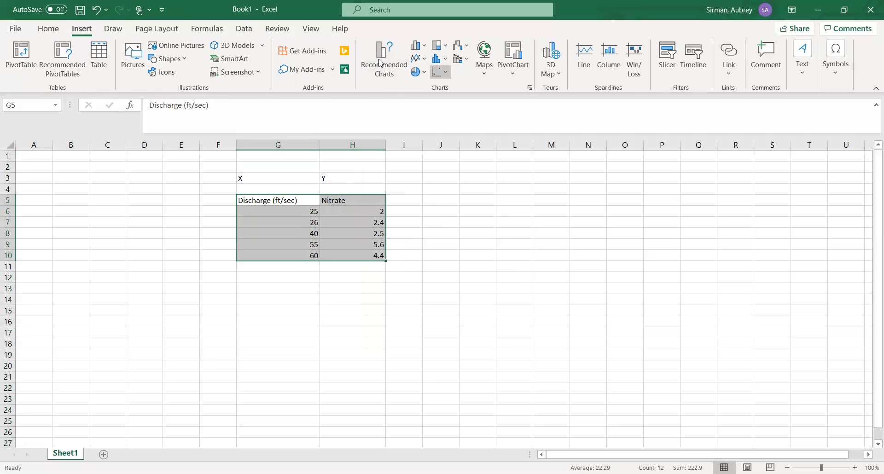
pyautogui.click(441, 72)
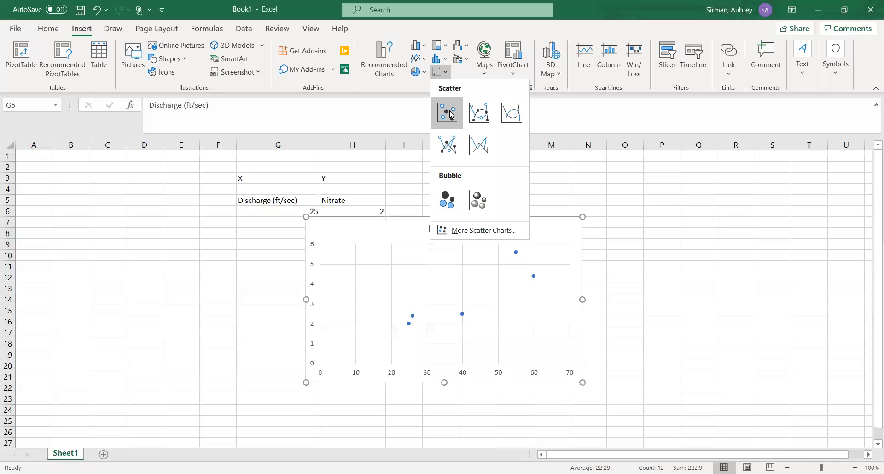
pyautogui.click(446, 115)
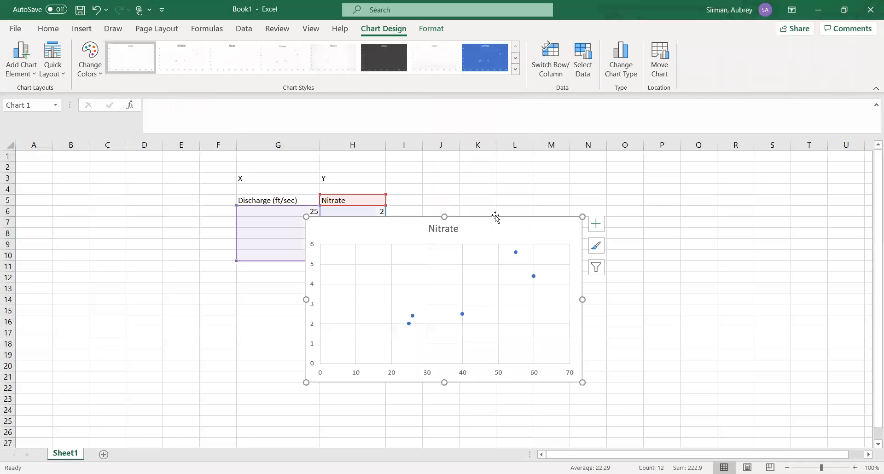
pyautogui.moveTo(517, 226); pyautogui.dragTo(660, 220)
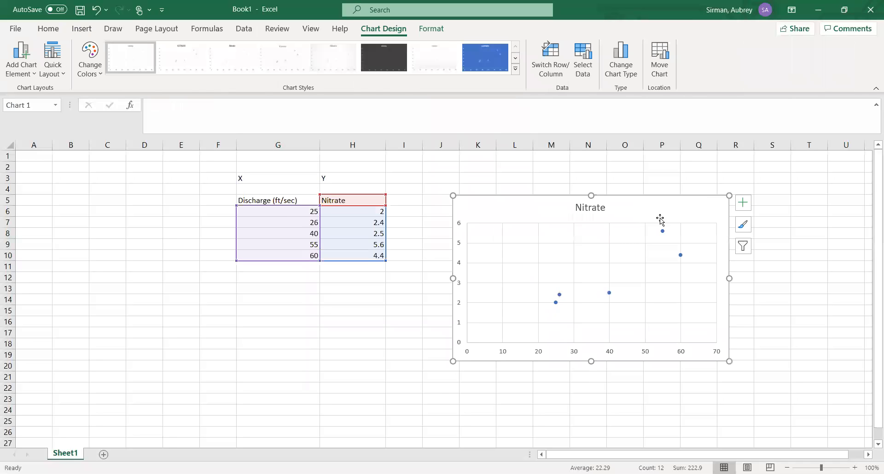
# Step: Add axis titles and a trendline to the scatter chart
pyautogui.click(743, 202)
pyautogui.click(769, 229)
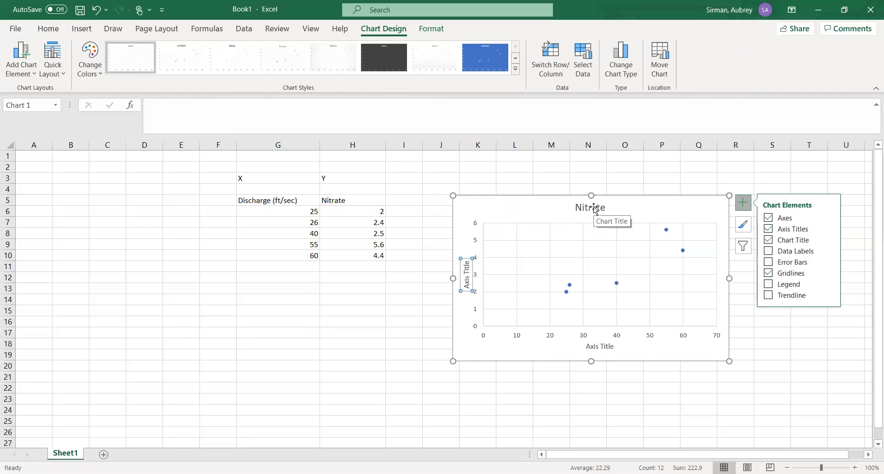
pyautogui.click(769, 294)
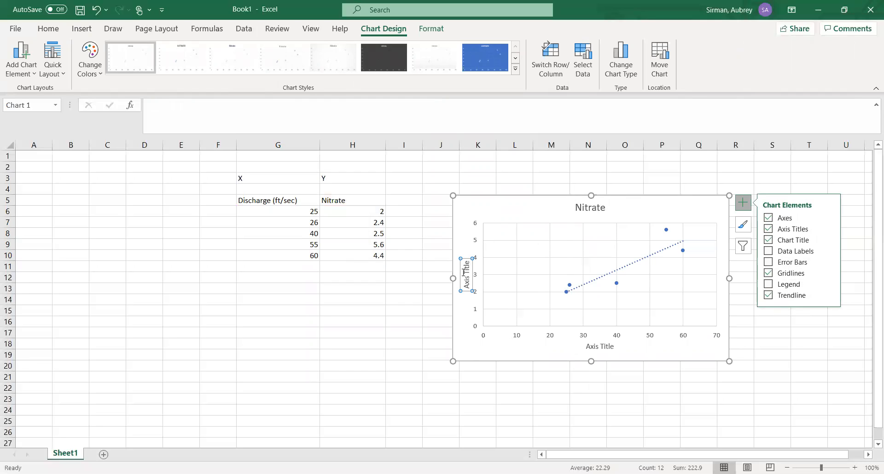
# Step: Set the chart's horizontal axis title to "Discharge (ft/sec)"
pyautogui.click(587, 348)
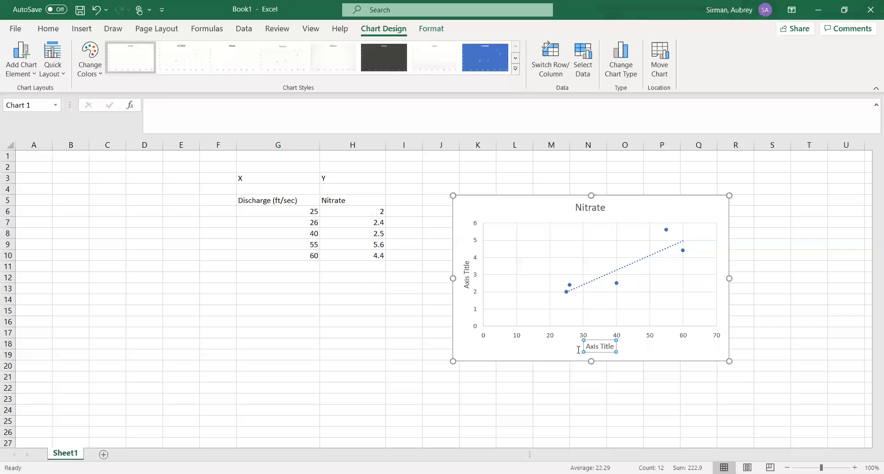
pyautogui.write('Disch')
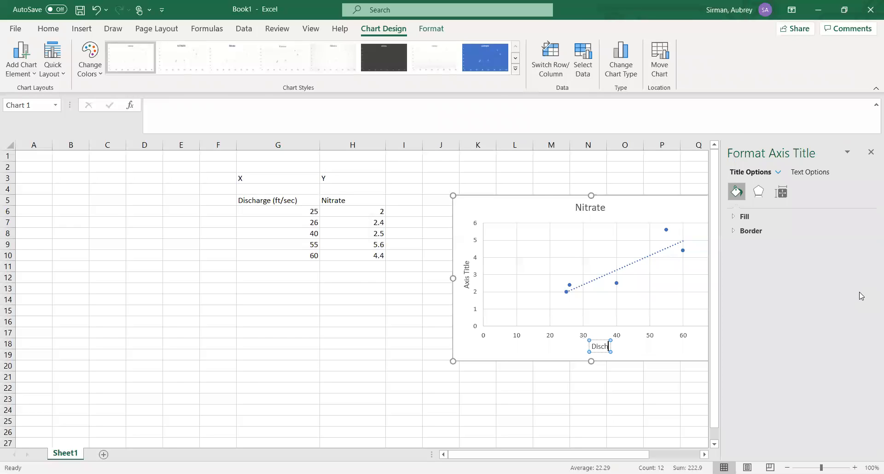
pyautogui.write('arge (ft/sec)')
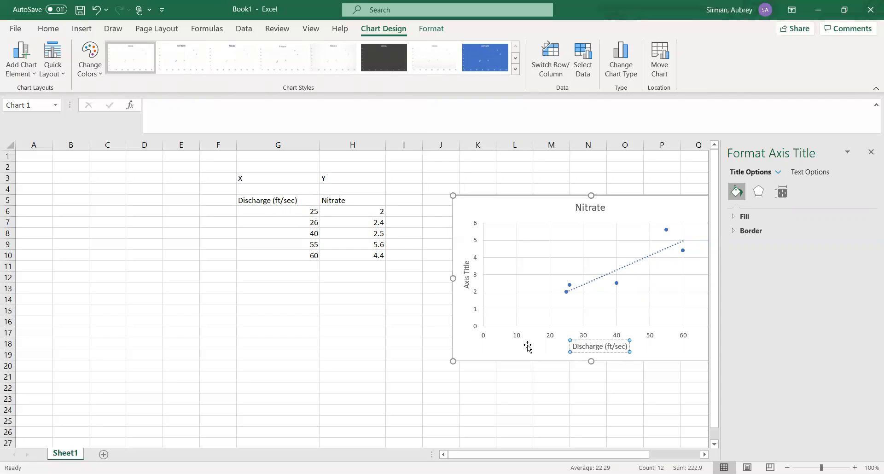
pyautogui.click(527, 347)
# Step: Replace the vertical axis title's placeholder text with "Nitrates (ppm)" and dismiss the formatting options
pyautogui.click(466, 278)
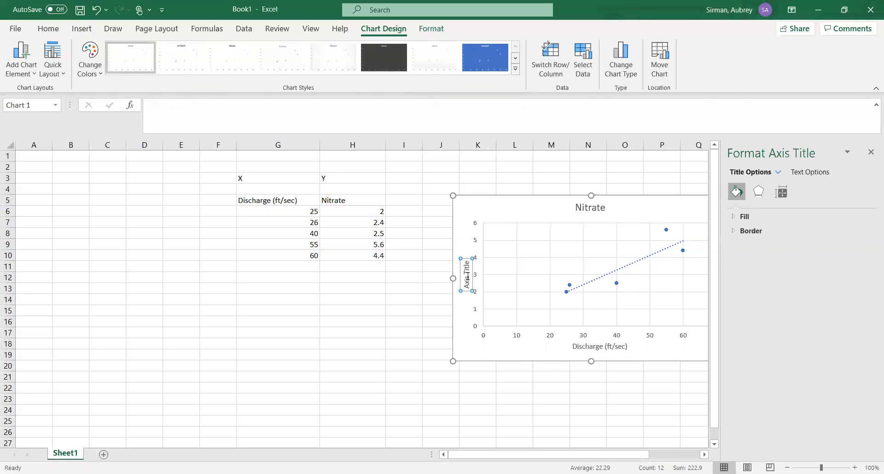
pyautogui.press('BackSpace')
pyautogui.press('BackSpace')
pyautogui.press('BackSpace')
pyautogui.press('BackSpace')
pyautogui.press('BackSpace')
pyautogui.press('BackSpace')
pyautogui.press('BackSpace')
pyautogui.press('BackSpace')
pyautogui.press('BackSpace')
pyautogui.press('BackSpace')
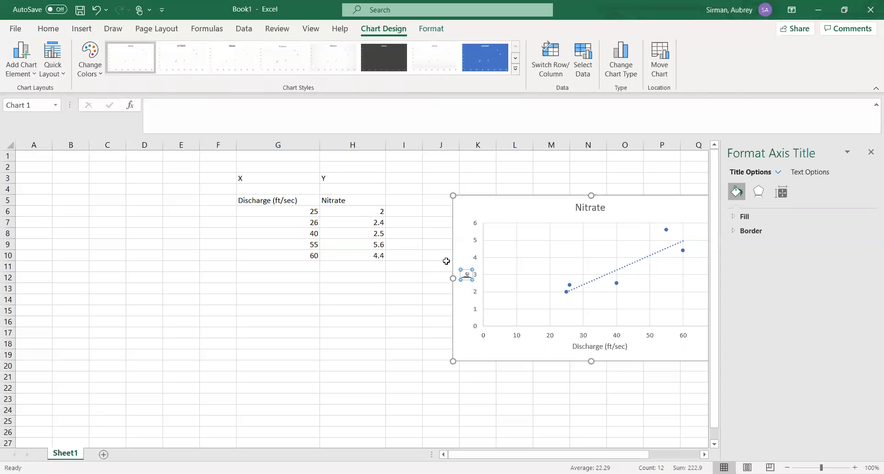
pyautogui.write('Nitrates (')
pyautogui.write('ppm')
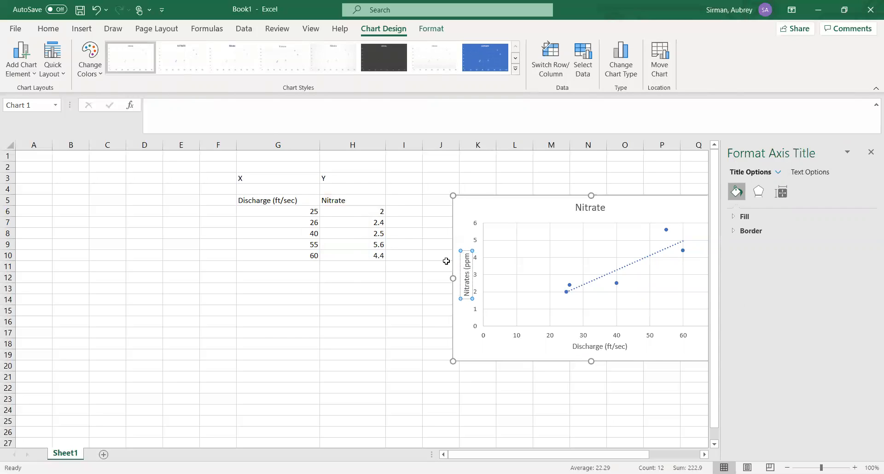
pyautogui.write(')')
pyautogui.click(489, 357)
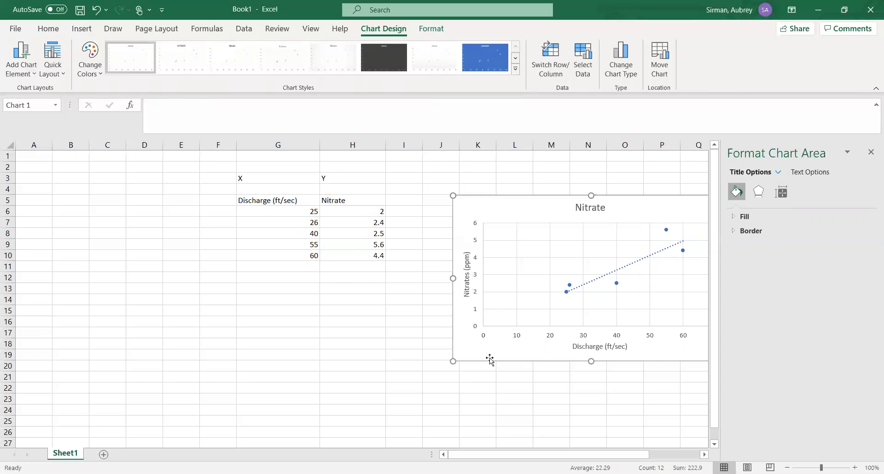
pyautogui.click(871, 152)
# Step: Move the chart closer to the data table and change its title to "Rural Site"
pyautogui.moveTo(677, 213); pyautogui.dragTo(623, 230)
pyautogui.doubleClick(537, 224)
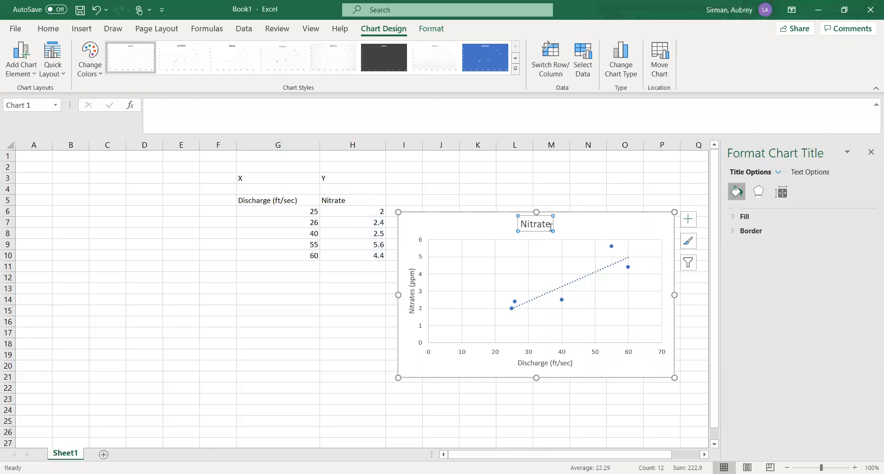
pyautogui.doubleClick(534, 225)
pyautogui.write('Rural Site')
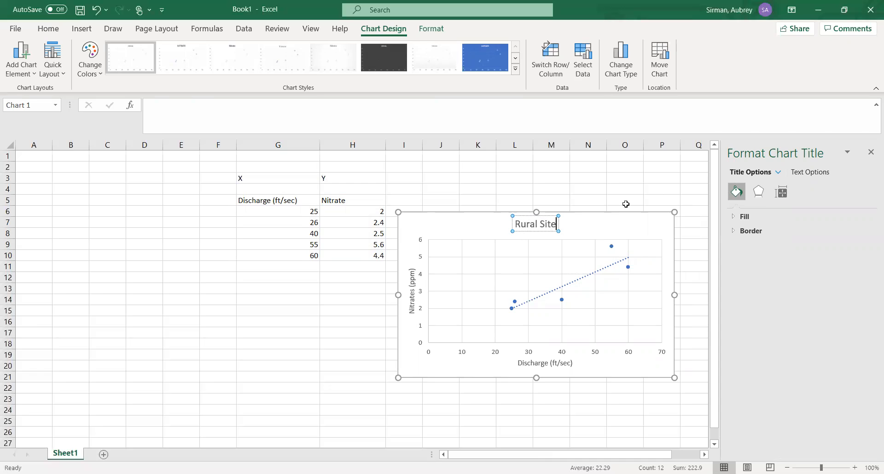
pyautogui.click(607, 225)
pyautogui.click(557, 180)
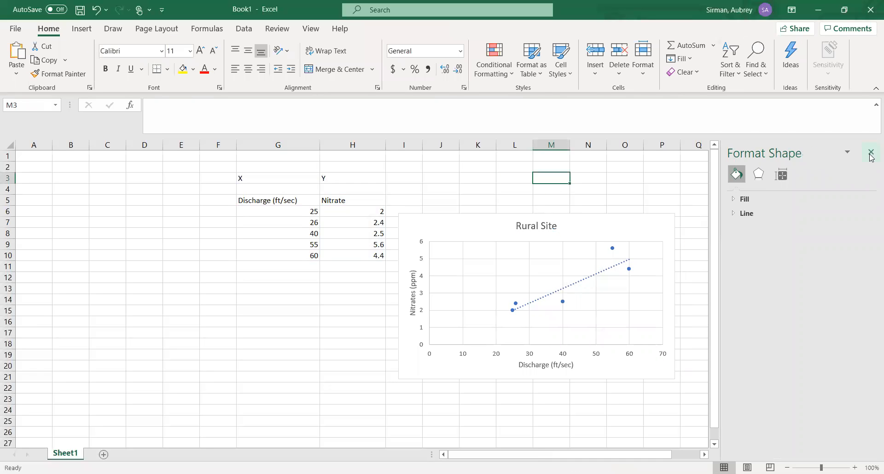
pyautogui.click(871, 152)
pyautogui.click(601, 226)
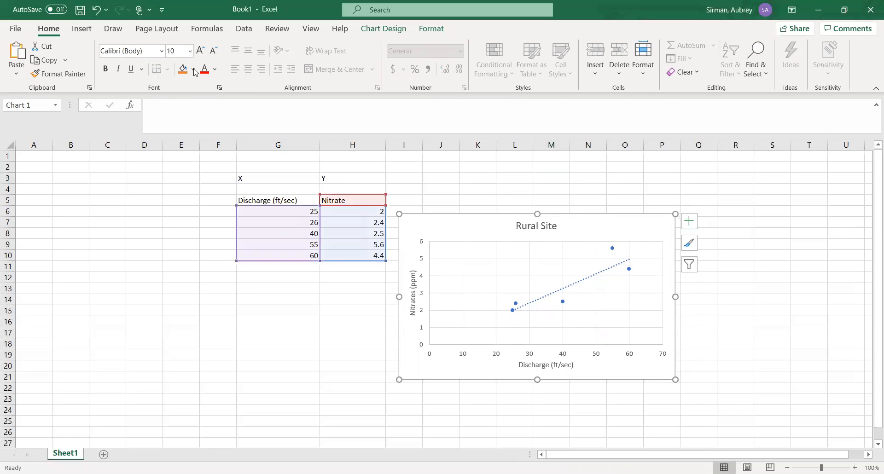
pyautogui.click(391, 28)
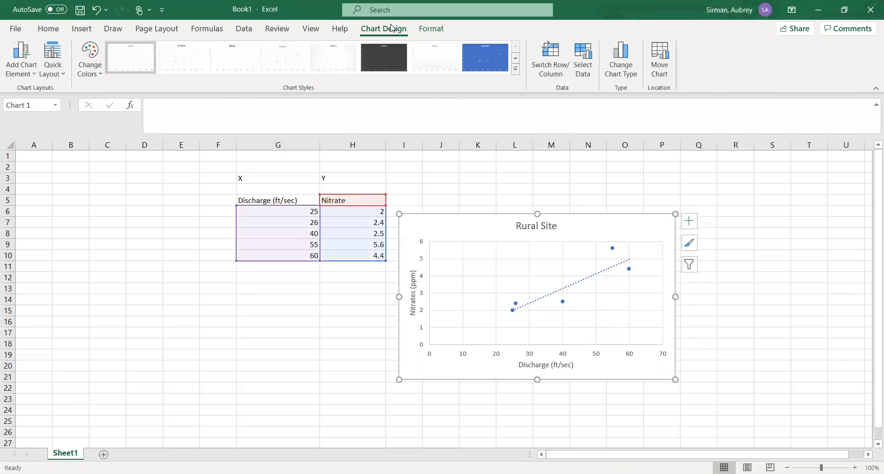
pyautogui.click(21, 75)
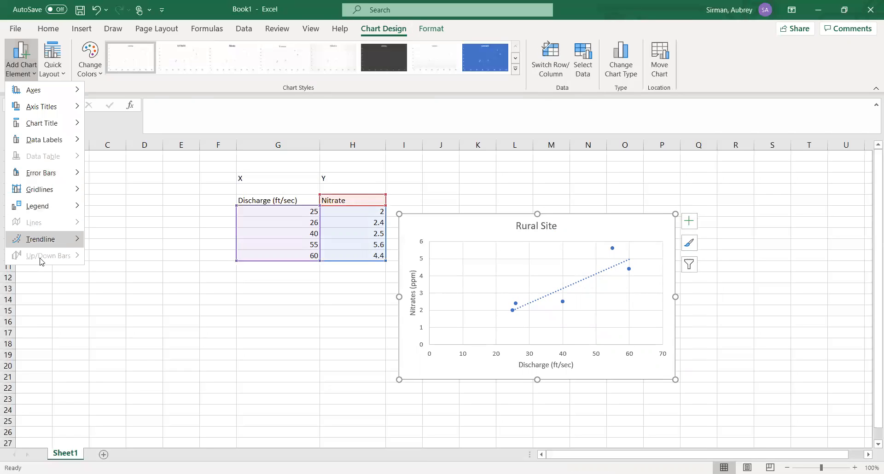
# Step: Move the Rural Site chart up so its top edge sits at row 4
pyautogui.click(641, 230)
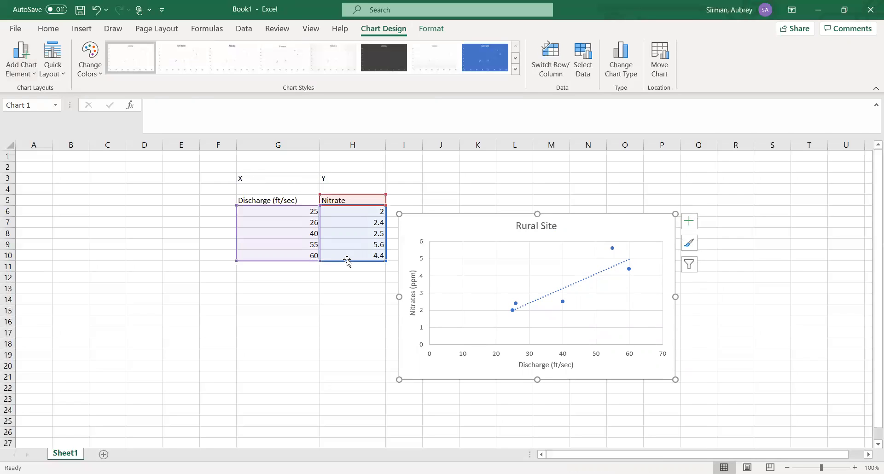
pyautogui.moveTo(622, 226); pyautogui.dragTo(623, 195)
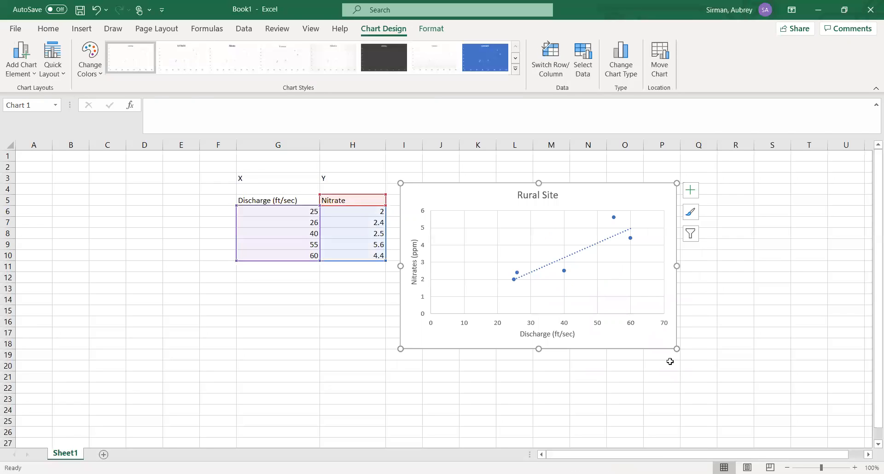